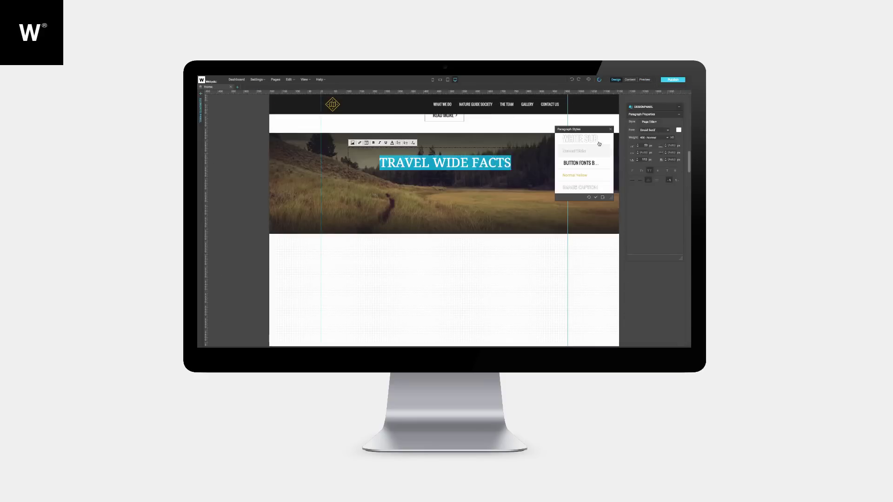
# Apply the White Sub paragraph style to the TRAVEL WIDE FACTS heading.
pyautogui.click(599, 143)
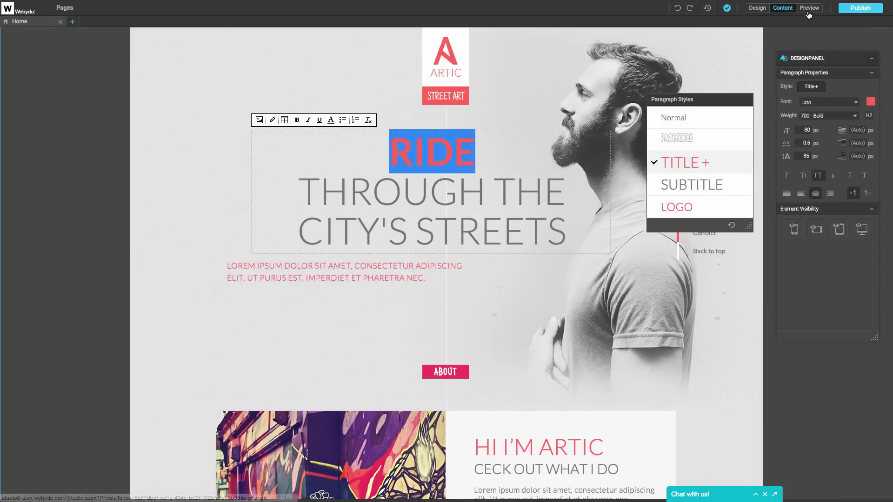
# In Content mode, replace RIDE with LET'S GO in the Artic hero heading, then preview.
pyautogui.click(809, 9)
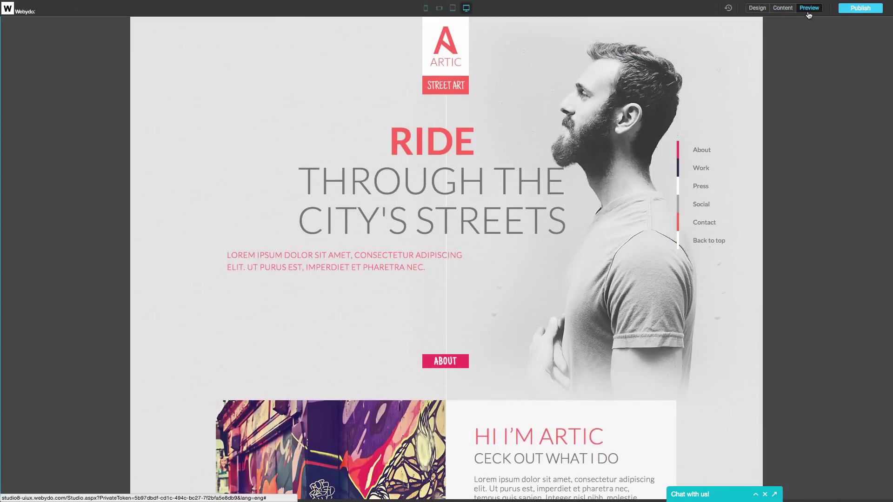
pyautogui.click(758, 9)
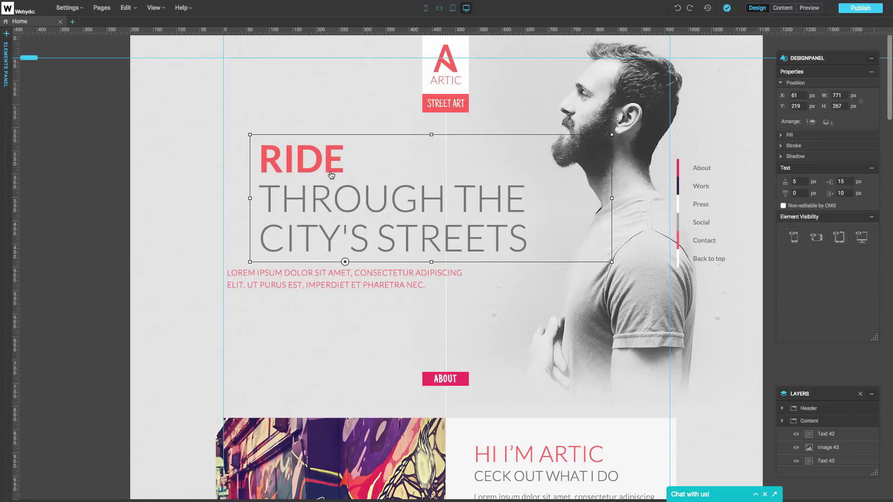
pyautogui.click(783, 11)
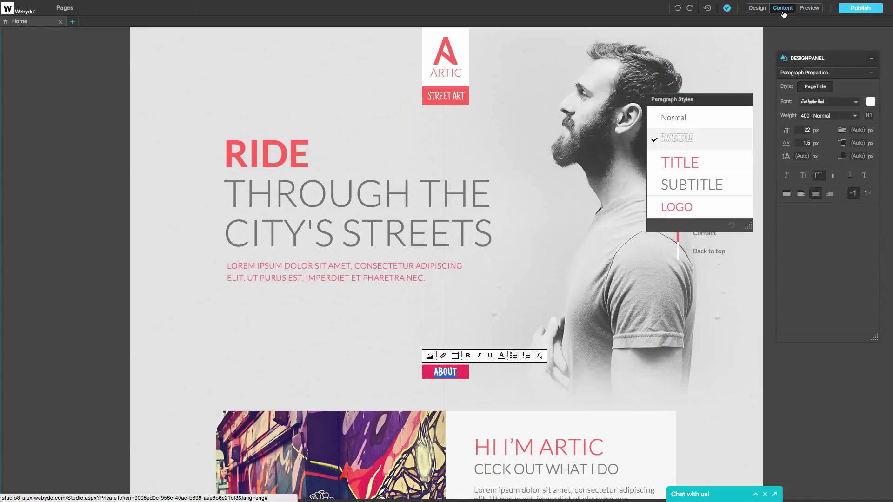
pyautogui.moveTo(309, 154); pyautogui.dragTo(225, 154)
pyautogui.write("LET'S GO")
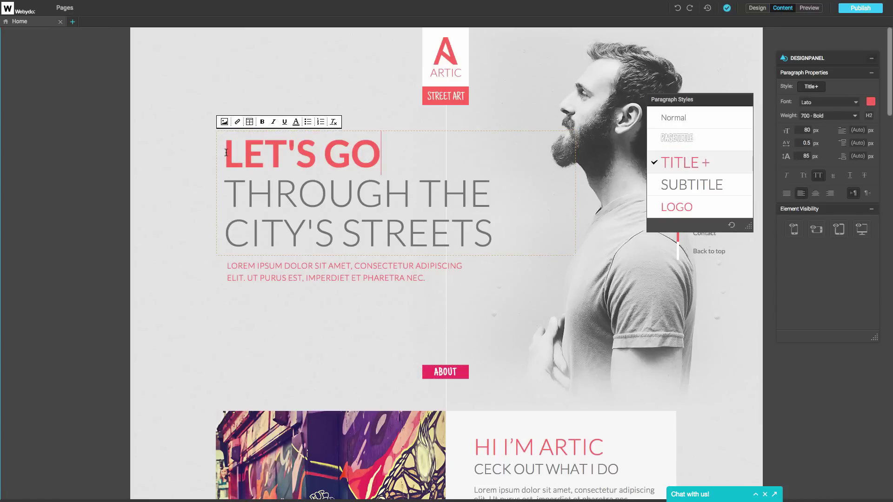
pyautogui.click(809, 9)
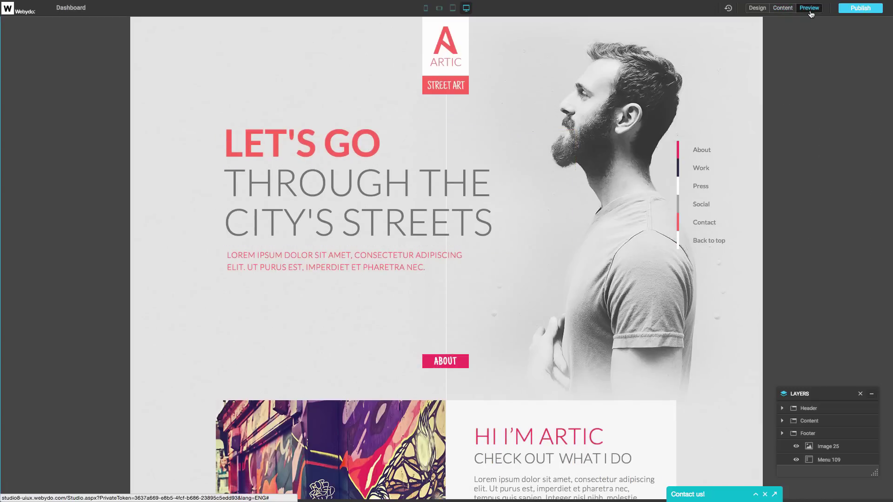
pyautogui.click(717, 202)
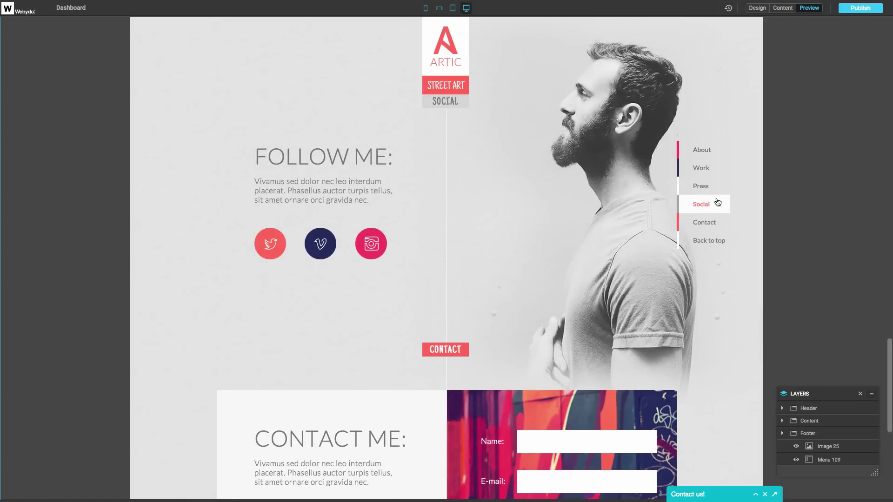
pyautogui.click(720, 173)
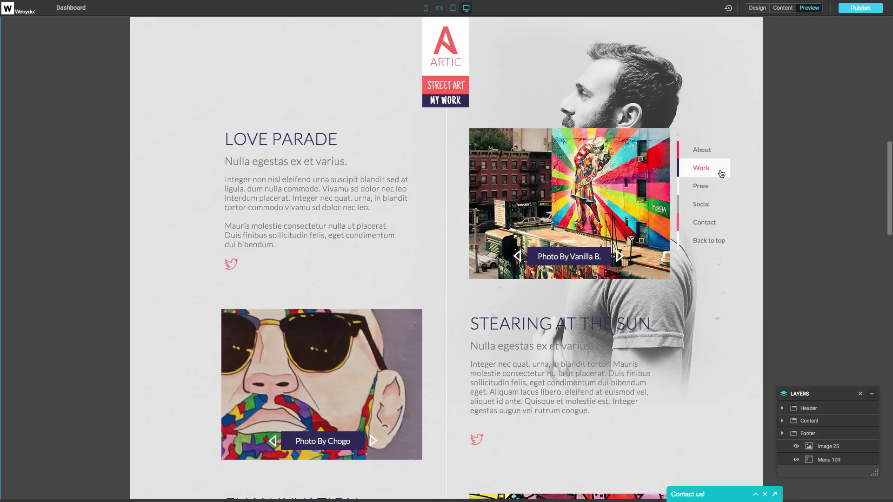
pyautogui.click(442, 52)
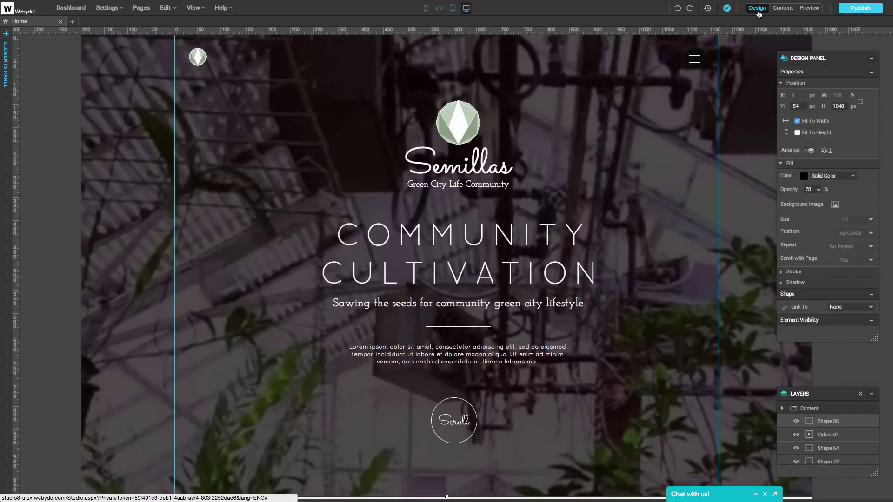
# Drag a square Shape element from the Elements panel onto the page above the footer.
pyautogui.click(5, 63)
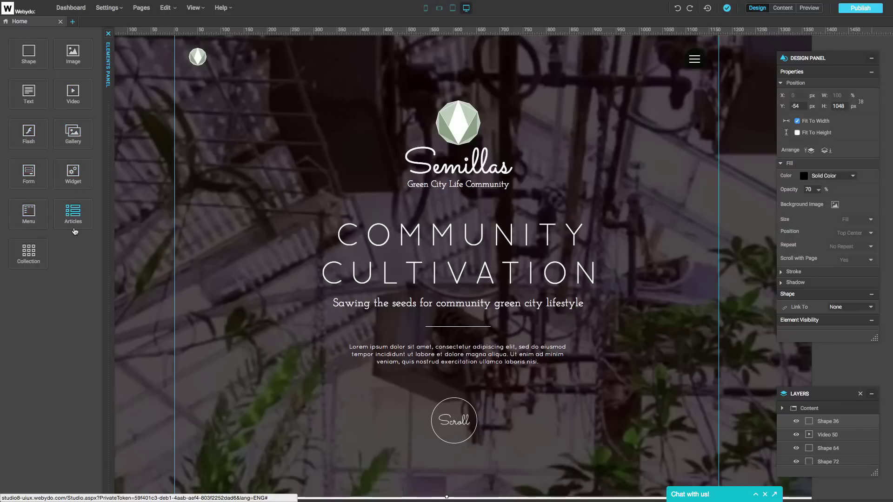
pyautogui.moveTo(890, 162); pyautogui.dragTo(891, 448)
pyautogui.click(6, 60)
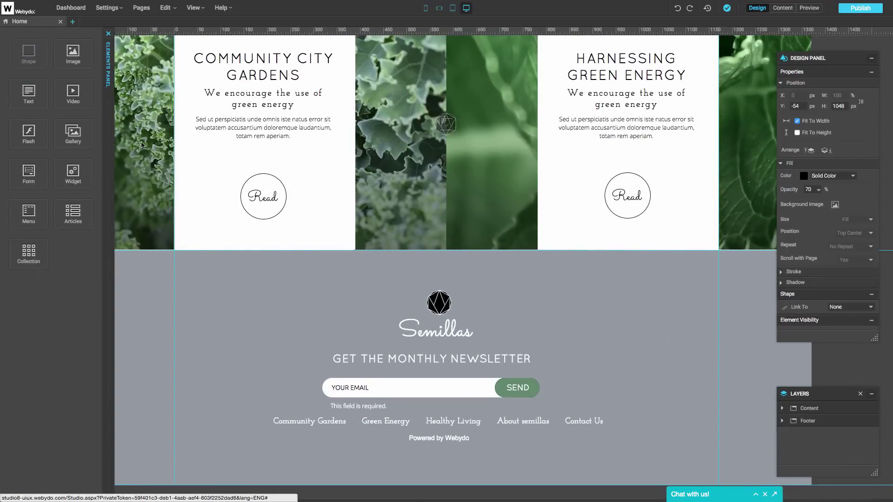
pyautogui.moveTo(28, 53); pyautogui.dragTo(236, 237)
# Set the new shape's fill colour to black.
pyautogui.click(804, 176)
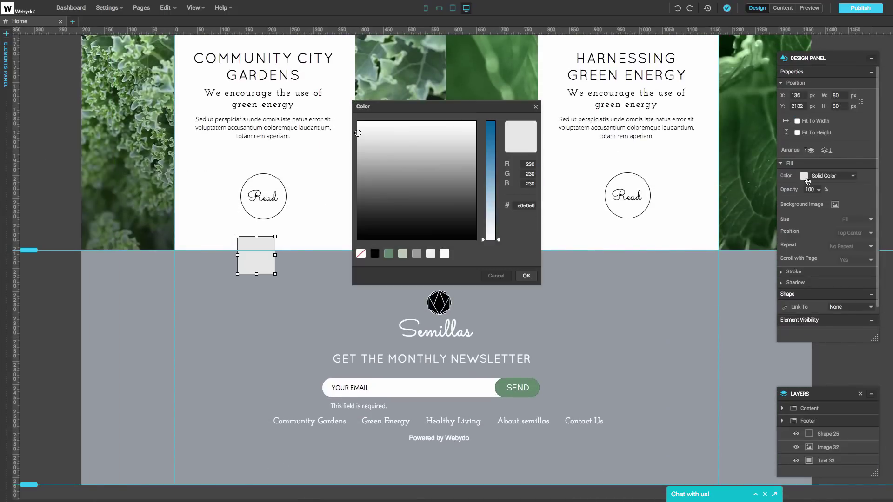
pyautogui.click(374, 253)
pyautogui.click(526, 276)
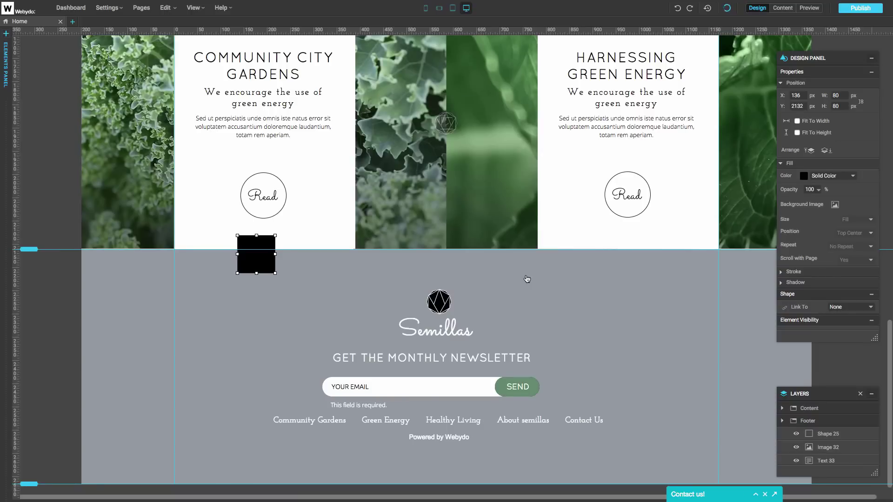
pyautogui.click(780, 164)
pyautogui.click(780, 178)
pyautogui.click(780, 177)
pyautogui.click(782, 186)
pyautogui.click(781, 186)
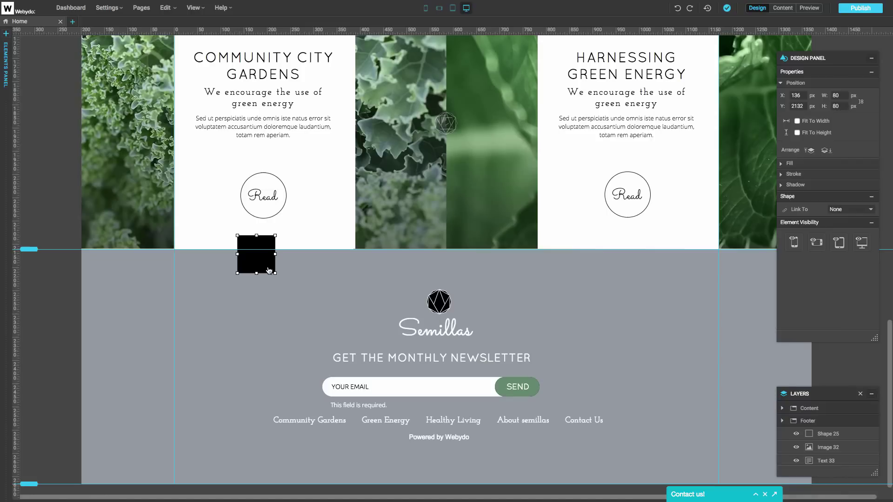
# Move and stretch the black shape over the footer and fit it to the full width.
pyautogui.moveTo(271, 279); pyautogui.dragTo(275, 282)
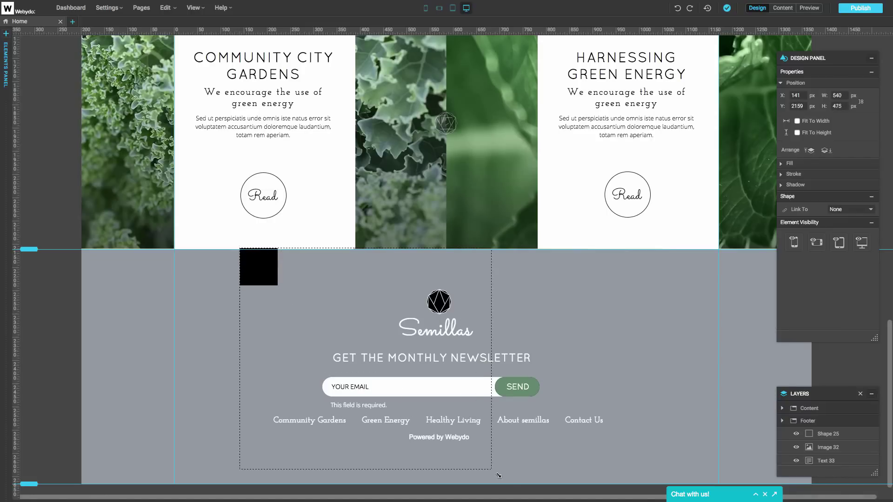
pyautogui.moveTo(512, 485); pyautogui.dragTo(512, 484)
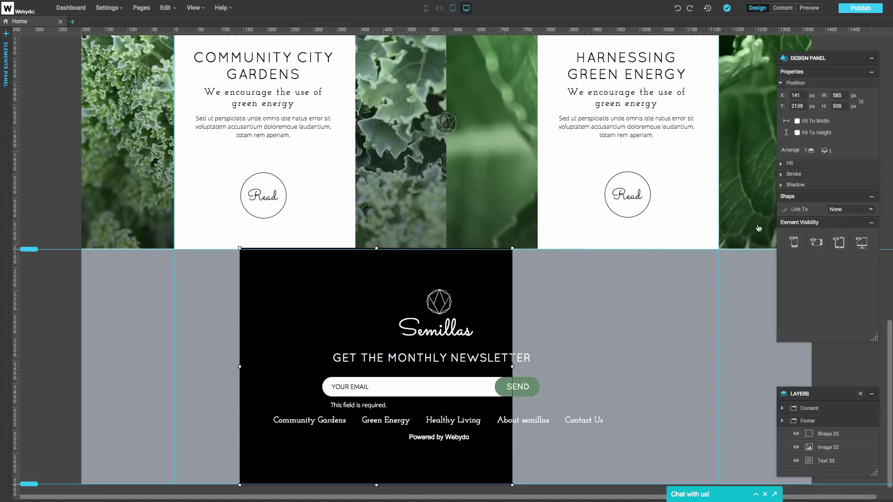
pyautogui.click(797, 121)
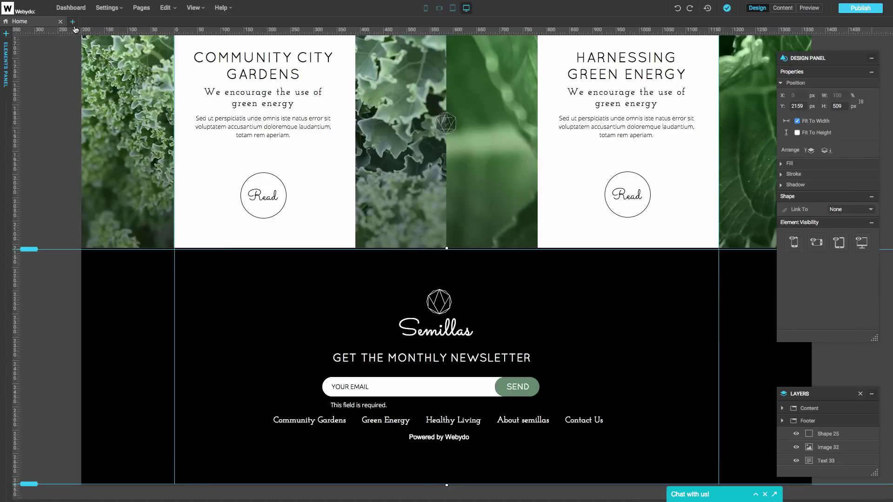
pyautogui.click(141, 9)
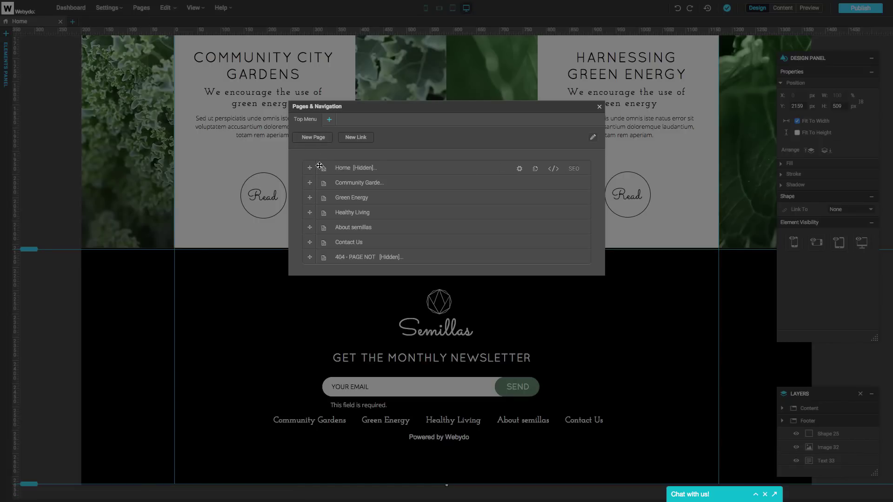
# Move Home below Community Gardens, then view About semillas, Healthy Living, Green Energy and Home.
pyautogui.moveTo(308, 167); pyautogui.dragTo(310, 182)
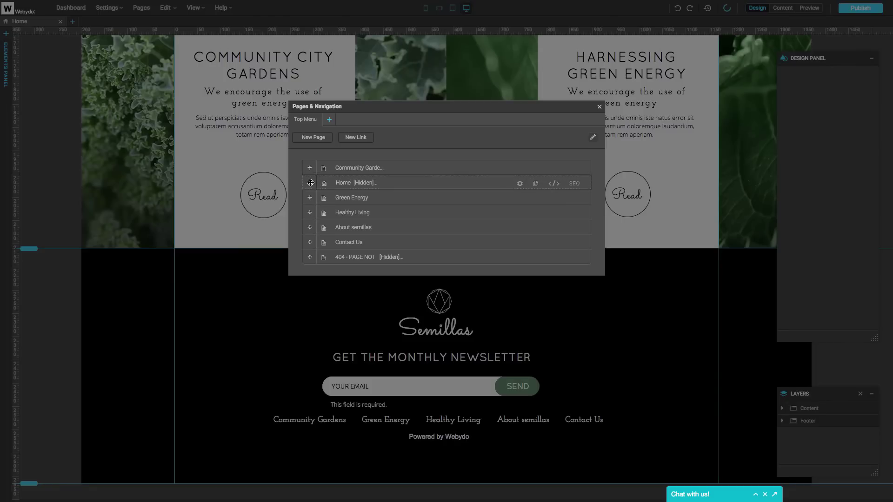
pyautogui.click(347, 228)
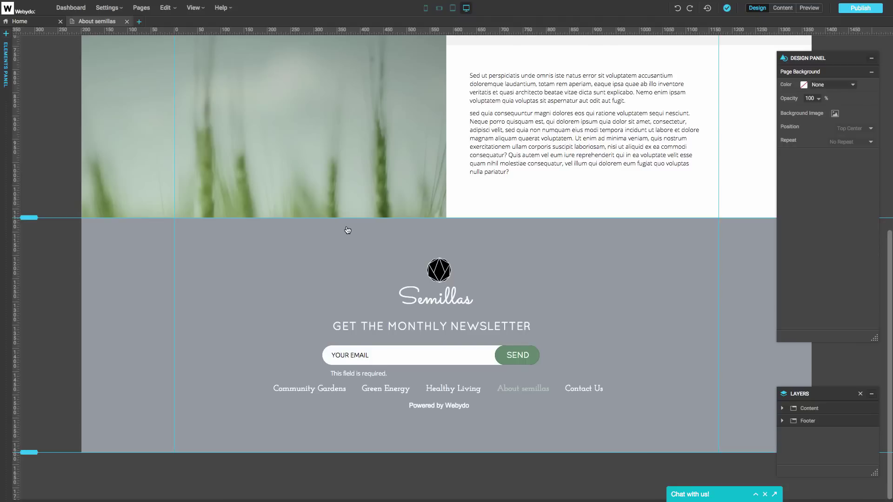
pyautogui.scroll(10, 578, 265)
pyautogui.click(158, 21)
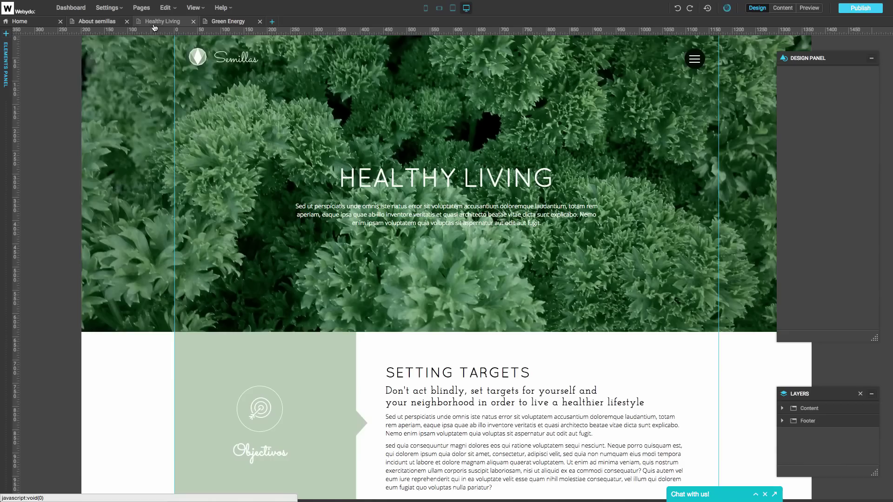
pyautogui.click(228, 25)
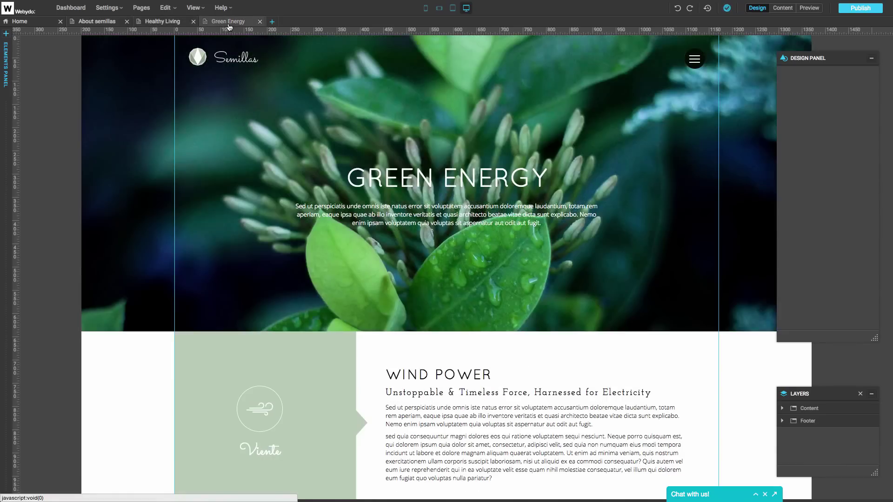
pyautogui.click(30, 23)
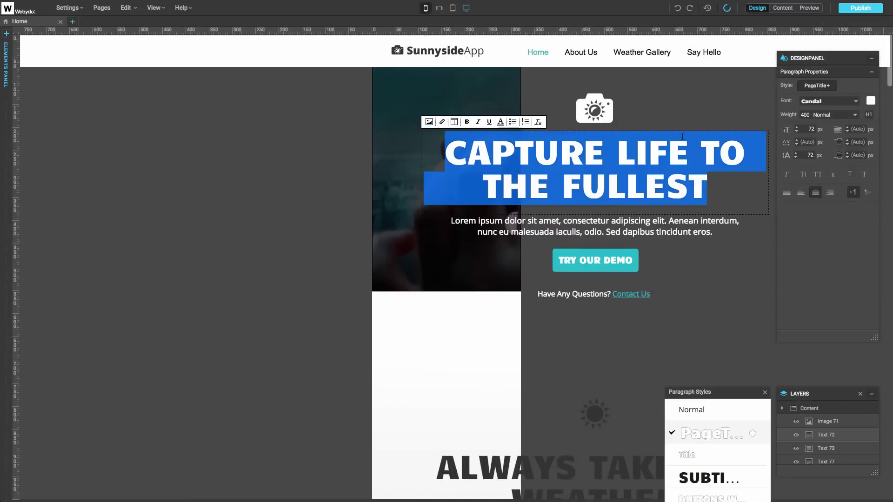
# In mobile view, fit the TRY OUR DEMO button and Lorem ipsum paragraph into the column.
pyautogui.click(771, 205)
pyautogui.moveTo(566, 191); pyautogui.dragTo(542, 199)
pyautogui.moveTo(440, 144); pyautogui.dragTo(420, 174)
pyautogui.click(696, 228)
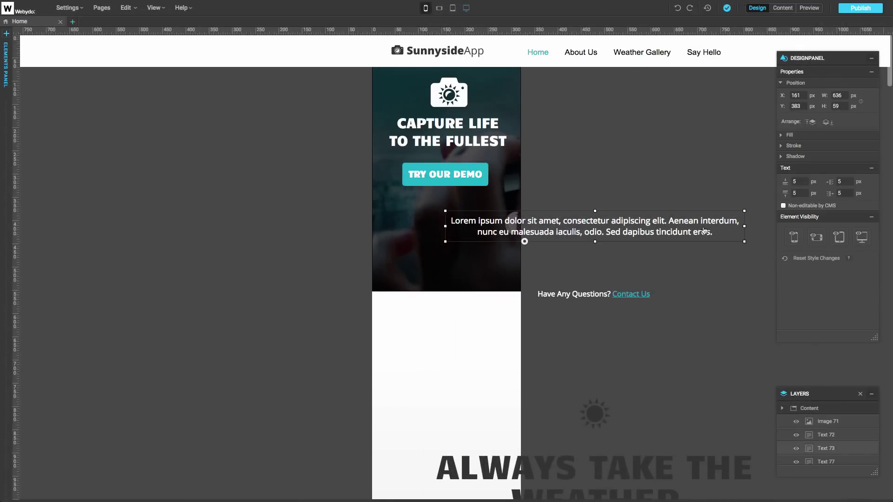
pyautogui.moveTo(616, 250); pyautogui.dragTo(573, 281)
pyautogui.moveTo(507, 241); pyautogui.dragTo(447, 232)
pyautogui.click(535, 286)
pyautogui.moveTo(416, 272); pyautogui.dragTo(417, 272)
pyautogui.scroll(-5, 446, 269)
# Move the ALWAYS TAKE THE WEATHER heading and circles image up into the mobile column.
pyautogui.click(547, 255)
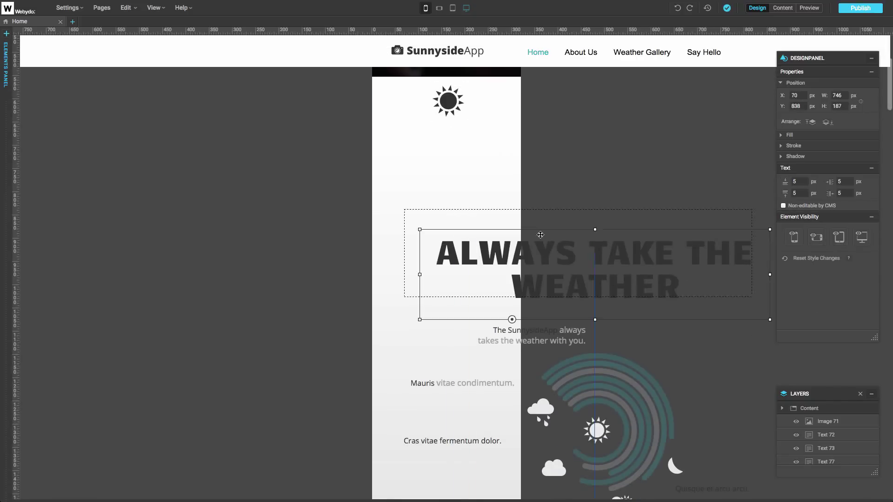
pyautogui.moveTo(547, 254); pyautogui.dragTo(548, 151)
pyautogui.click(530, 331)
pyautogui.doubleClick(440, 370)
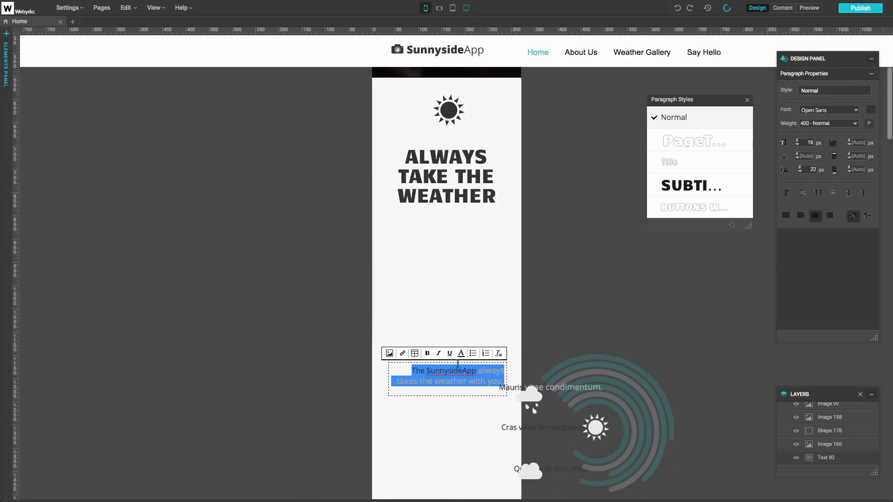
pyautogui.click(633, 372)
pyautogui.moveTo(632, 372); pyautogui.dragTo(491, 249)
pyautogui.moveTo(382, 223); pyautogui.dragTo(384, 220)
pyautogui.scroll(-2, 511, 279)
# Hide the Mauris vitae condimentum text, the small text box and the bottom paragraph on mobile.
pyautogui.click(558, 293)
pyautogui.click(791, 247)
pyautogui.click(578, 375)
pyautogui.click(543, 420)
pyautogui.click(794, 247)
pyautogui.click(493, 470)
# Select the rain cloud, sun, moon and other weather icons and move them into the column.
pyautogui.click(794, 247)
pyautogui.click(530, 305)
pyautogui.keyDown('shift'); pyautogui.click(595, 334); pyautogui.keyUp('shift')
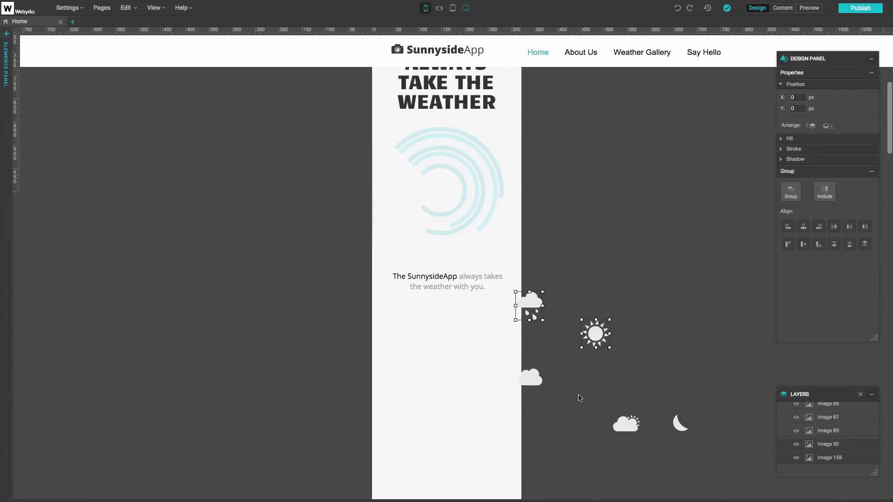
pyautogui.keyDown('shift'); pyautogui.click(681, 424); pyautogui.keyUp('shift')
pyautogui.moveTo(681, 424); pyautogui.dragTo(540, 269)
pyautogui.scroll(-3, 397, 432)
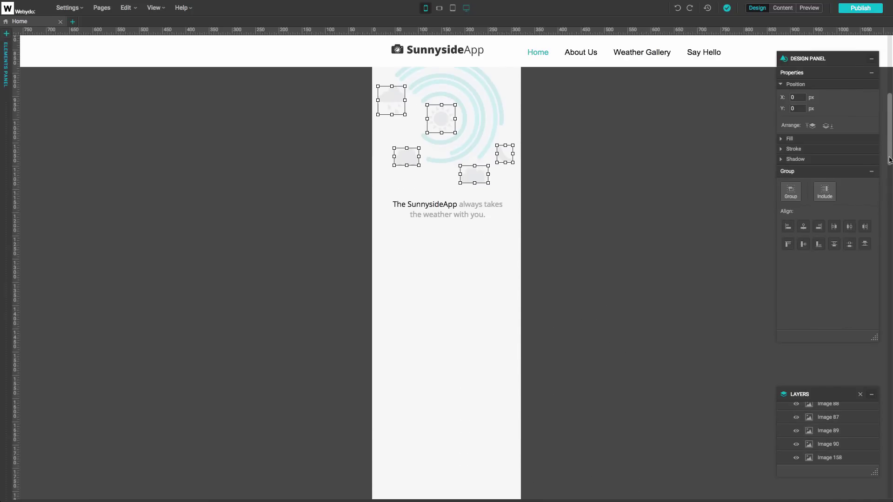
# Shrink the laptop image to 303x170 and move it up into the column.
pyautogui.moveTo(467, 471); pyautogui.dragTo(468, 215)
pyautogui.moveTo(616, 378); pyautogui.dragTo(537, 325)
pyautogui.moveTo(473, 256); pyautogui.dragTo(473, 187)
# Switch the top navigation menu to its Mobile style and move it left in the header.
pyautogui.moveTo(888, 141); pyautogui.dragTo(888, 86)
pyautogui.click(514, 55)
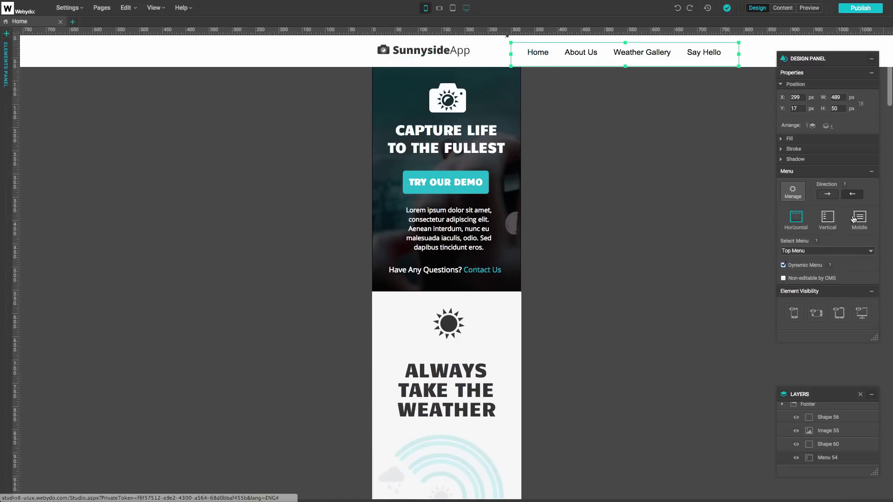
pyautogui.click(859, 218)
pyautogui.moveTo(724, 52); pyautogui.dragTo(514, 52)
# In tablet view, centre the hero headline, camera icon, paragraph, TRY OUR DEMO button and questions line.
pyautogui.click(452, 7)
pyautogui.click(475, 154)
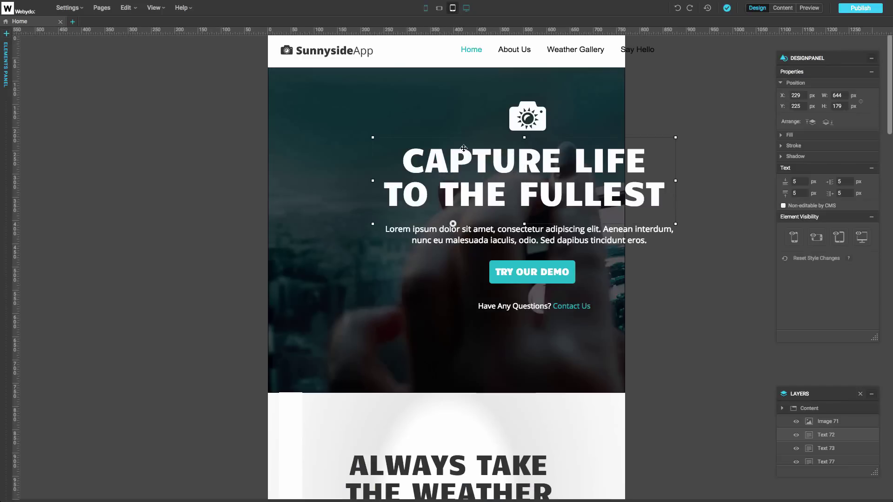
pyautogui.moveTo(475, 153); pyautogui.dragTo(395, 145)
pyautogui.moveTo(528, 116); pyautogui.dragTo(455, 106)
pyautogui.moveTo(512, 234); pyautogui.dragTo(434, 240)
pyautogui.moveTo(532, 275); pyautogui.dragTo(447, 292)
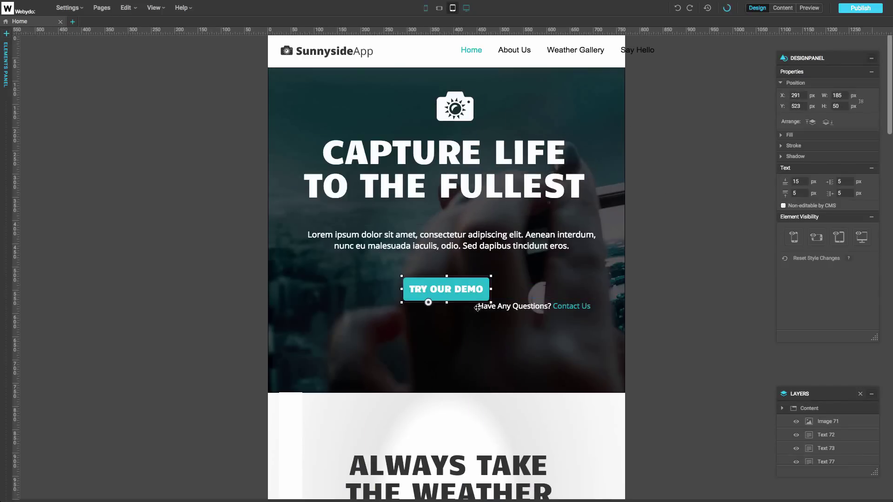
pyautogui.moveTo(534, 306); pyautogui.dragTo(450, 333)
pyautogui.click(514, 50)
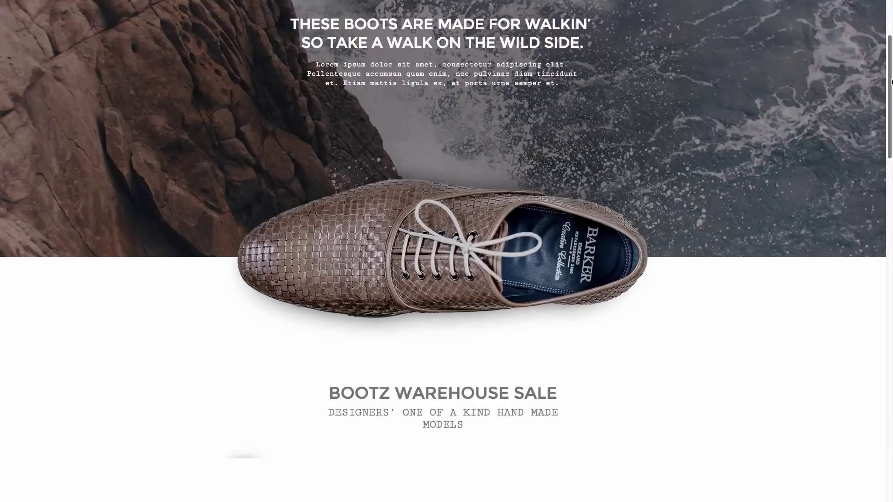
pyautogui.moveTo(891, 81); pyautogui.dragTo(889, 47)
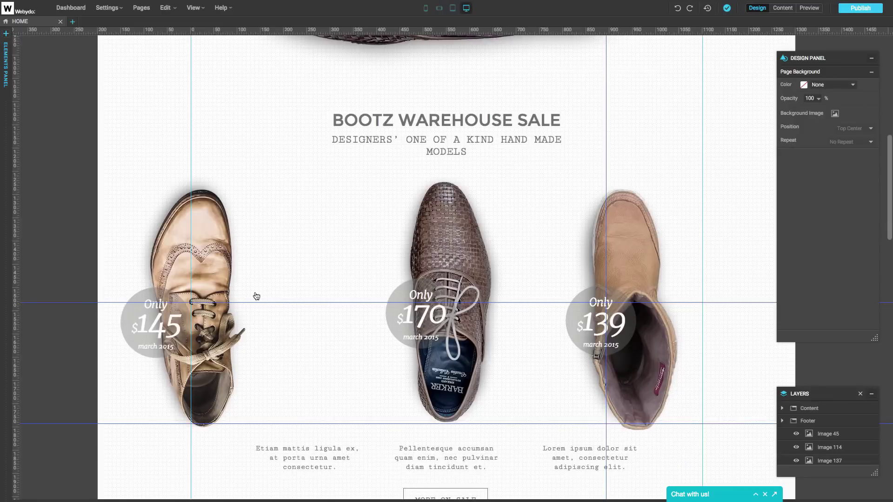
# Add a parallax animation to the left shoe image and raise its speed from 1.5 to 2.
pyautogui.click(210, 276)
pyautogui.rightClick(244, 278)
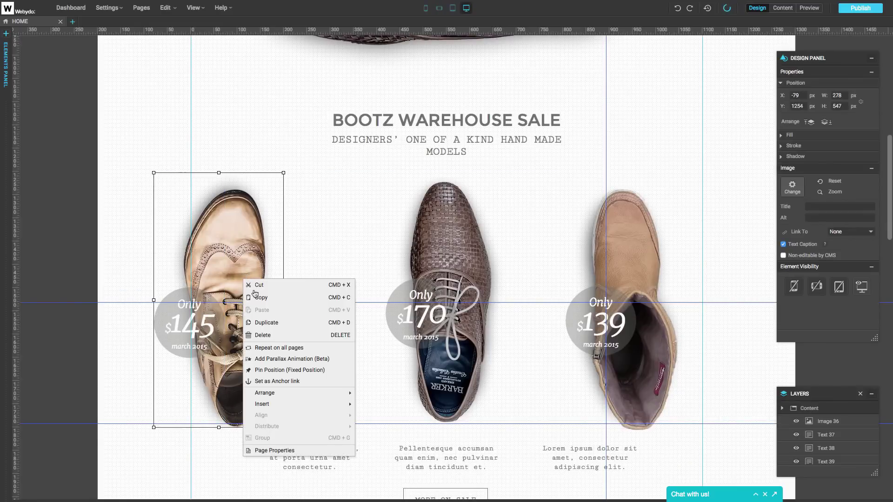
pyautogui.click(269, 358)
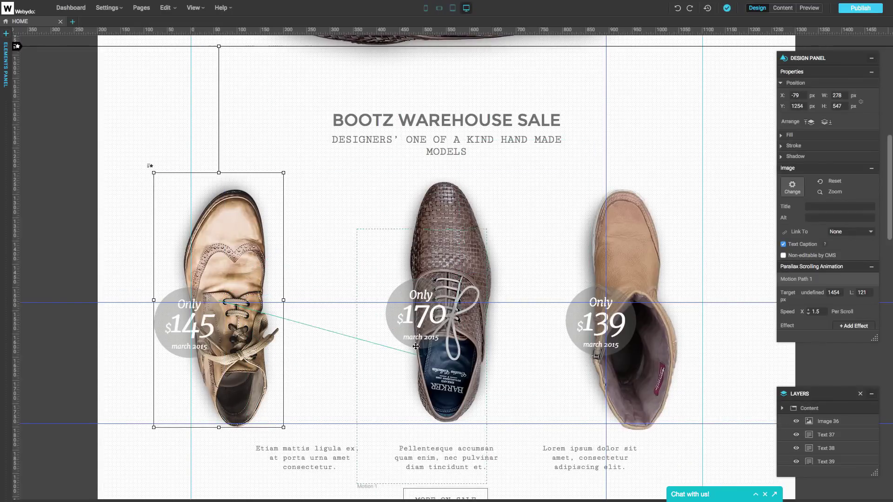
pyautogui.scroll(-3, 817, 310)
pyautogui.click(853, 267)
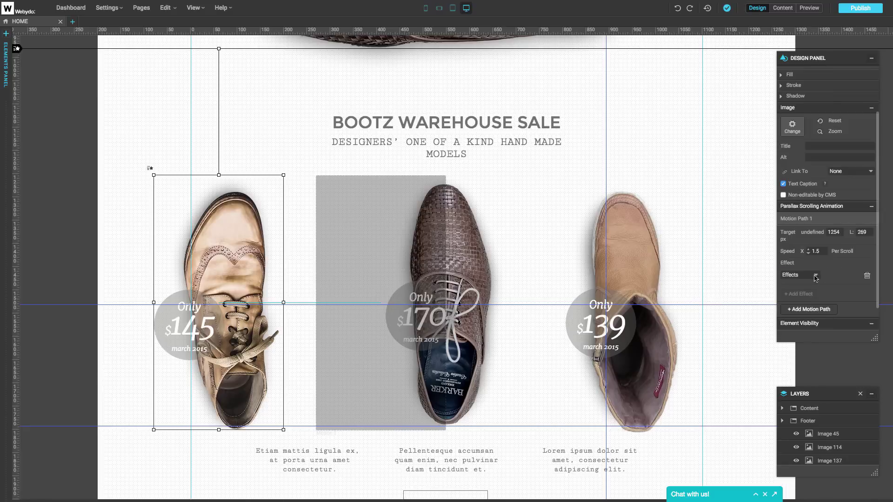
pyautogui.click(815, 276)
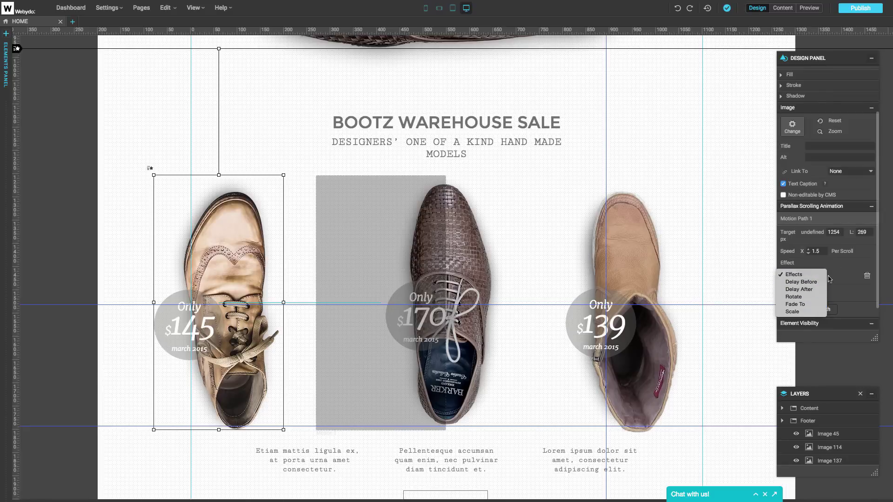
pyautogui.click(825, 277)
pyautogui.click(808, 250)
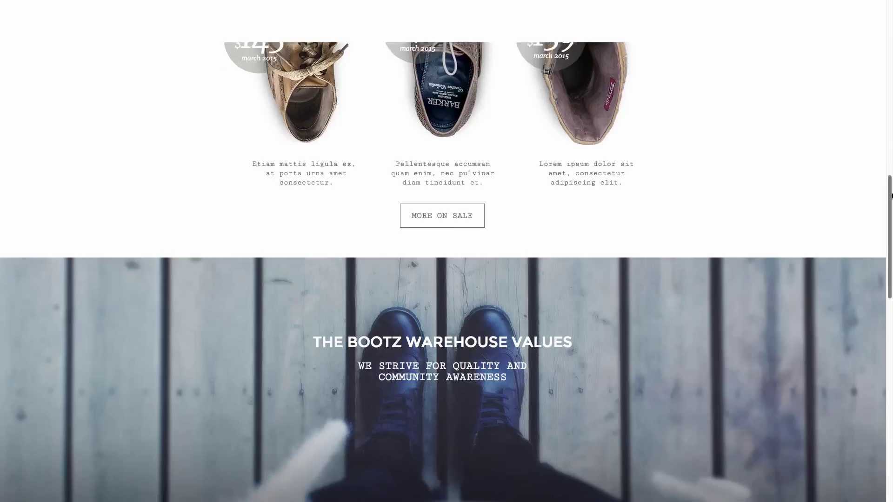
pyautogui.scroll(-5, 890, 222)
pyautogui.scroll(2, 890, 222)
pyautogui.moveTo(890, 222); pyautogui.dragTo(882, 100)
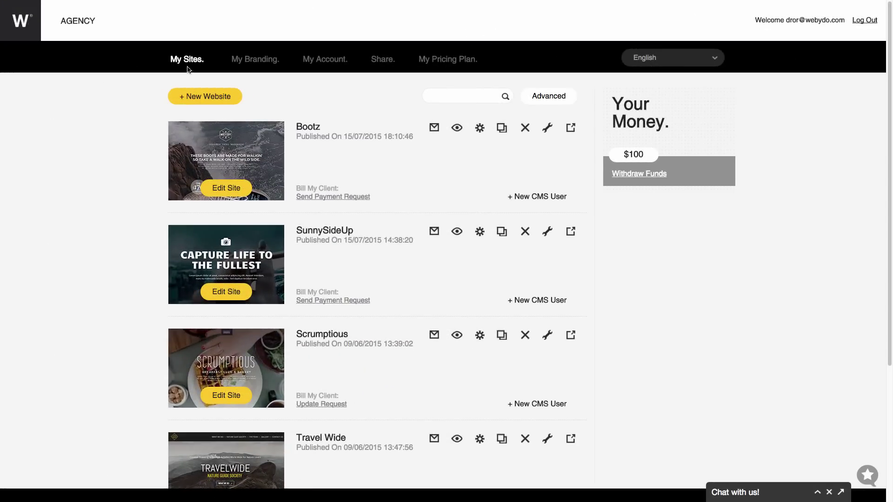
pyautogui.click(253, 69)
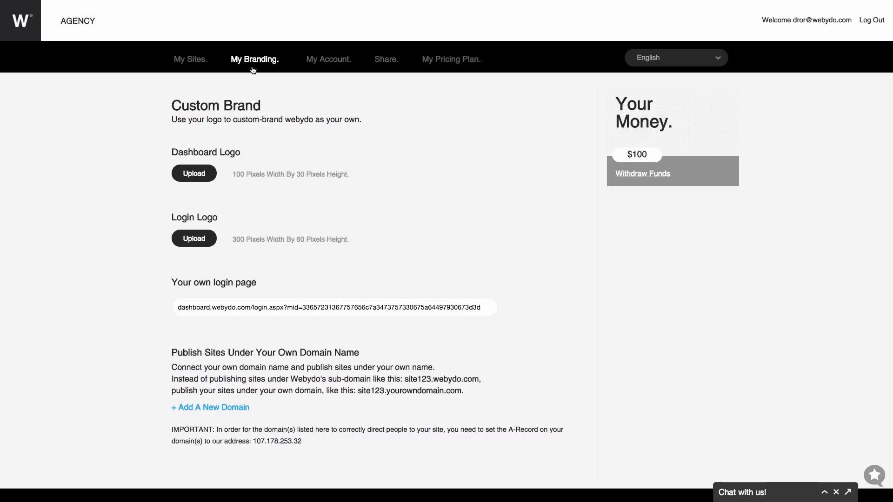
pyautogui.click(326, 70)
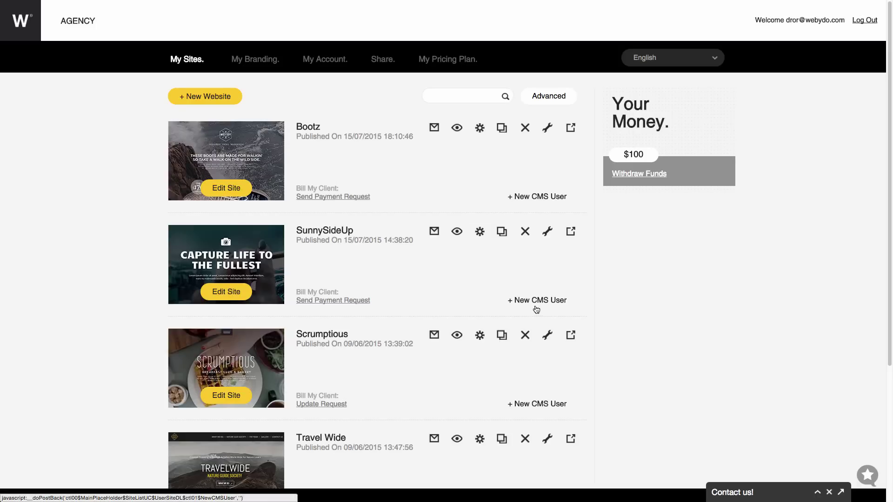
pyautogui.click(357, 300)
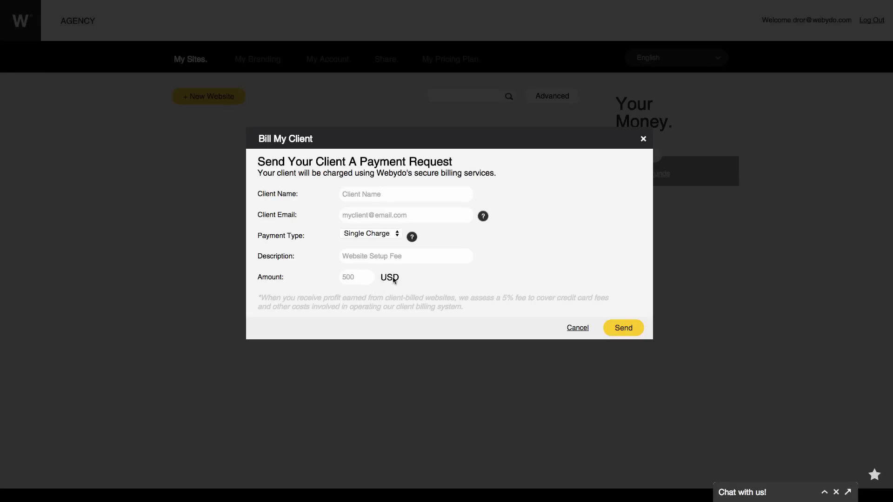
# Close the Bill My Client payment request form and start a new website.
pyautogui.click(643, 139)
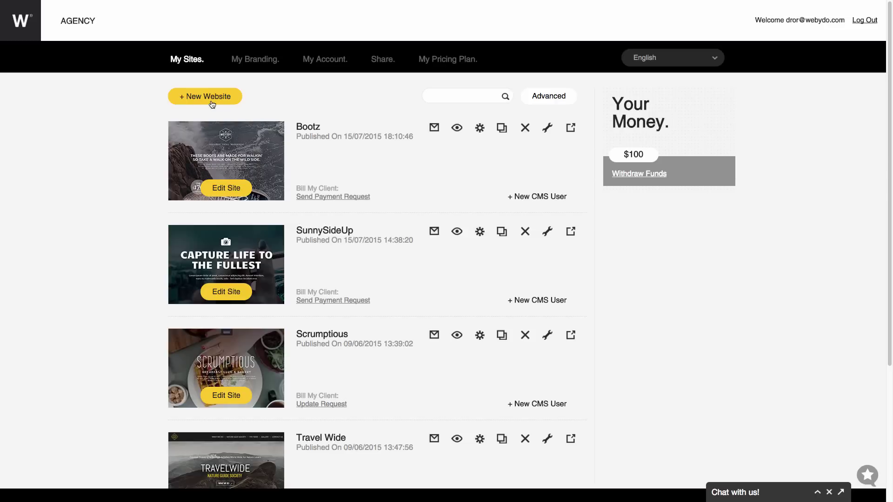
pyautogui.click(235, 98)
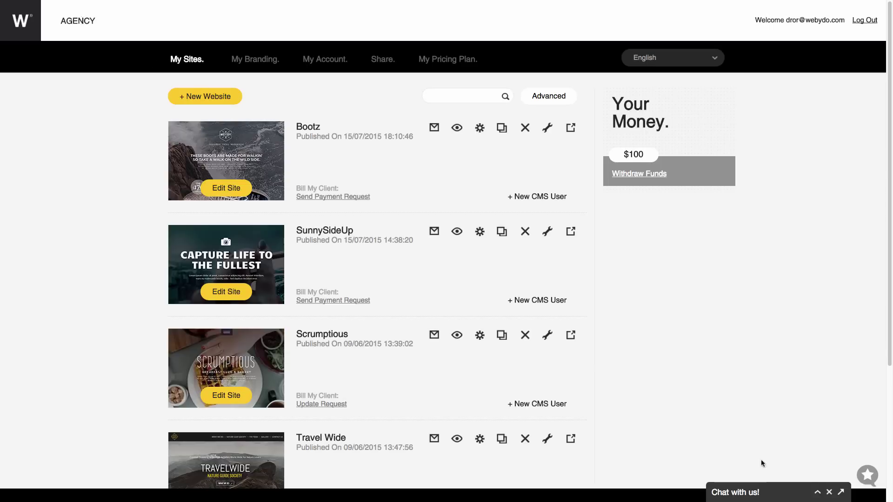
# Open the Chat with us support window and type Hello! as a message.
pyautogui.click(821, 494)
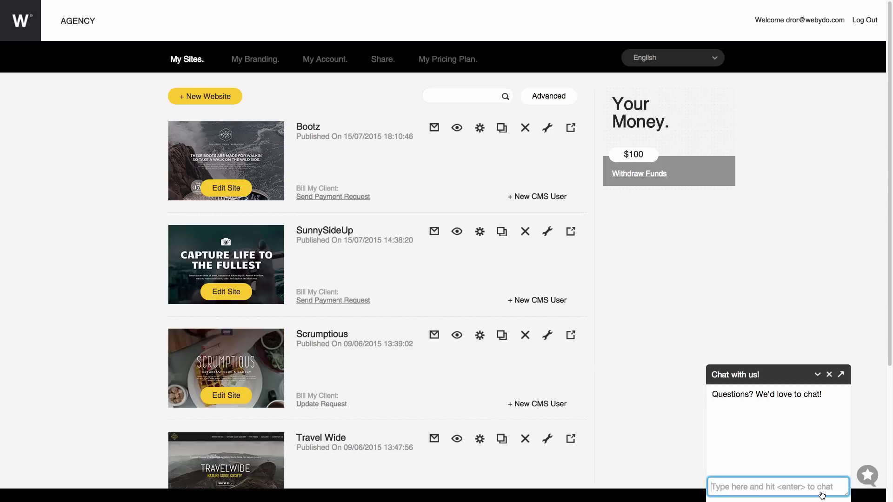
pyautogui.write('Hello!')
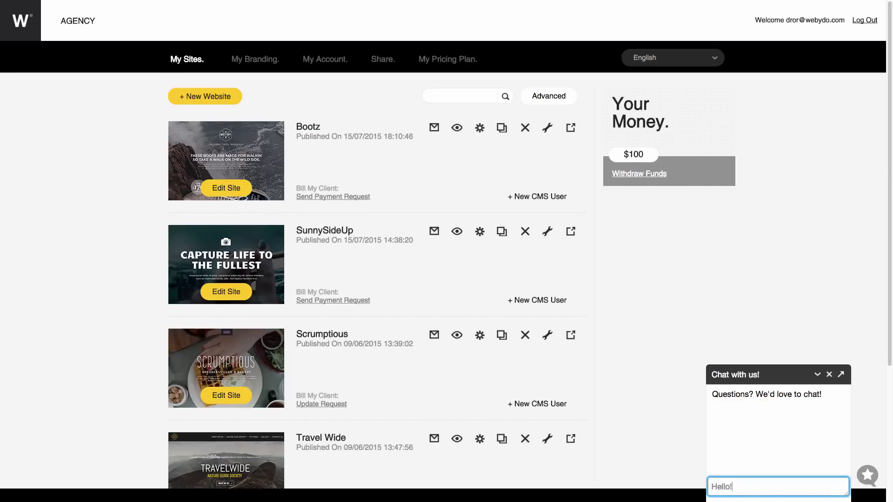